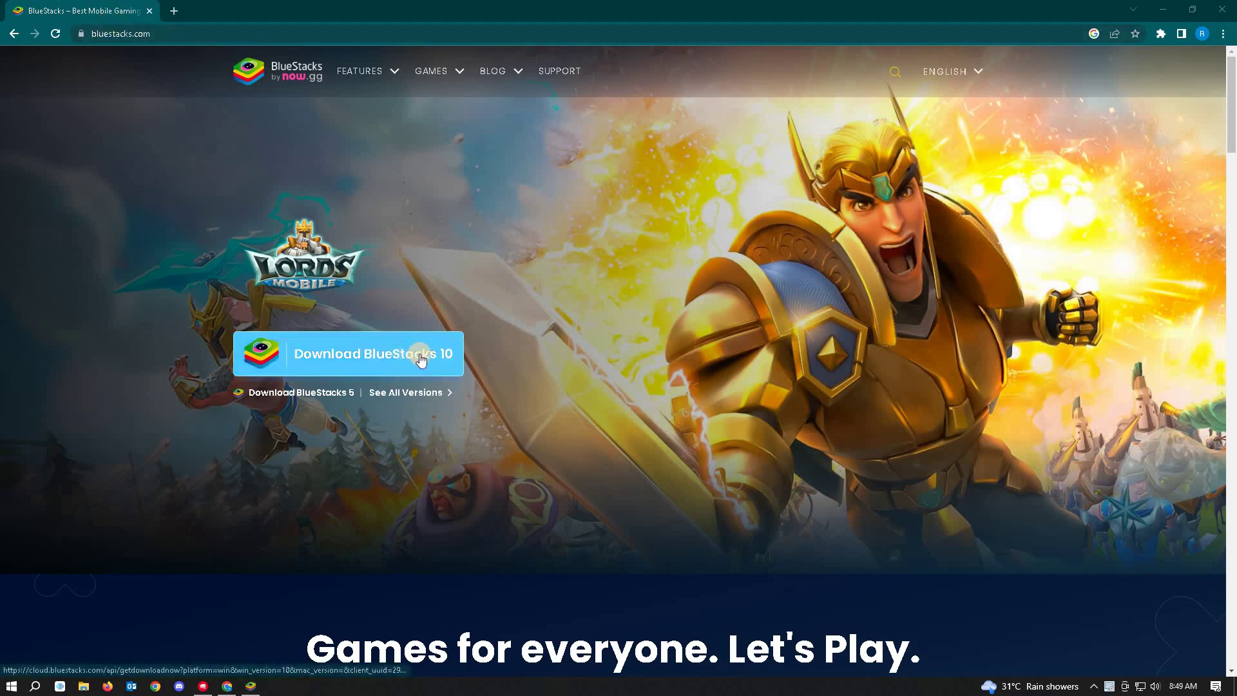
# Step: Bring BlueStacks to the front and launch Google Play Store from the System apps folder
pyautogui.click(254, 687)
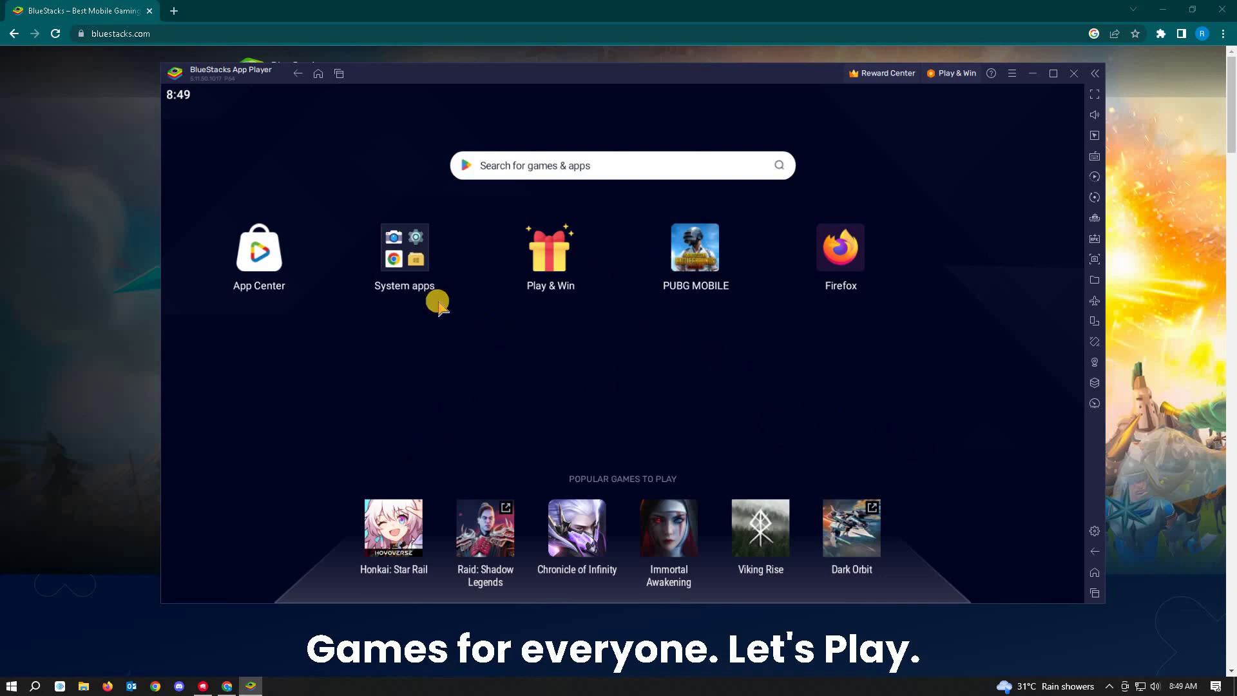
pyautogui.click(403, 243)
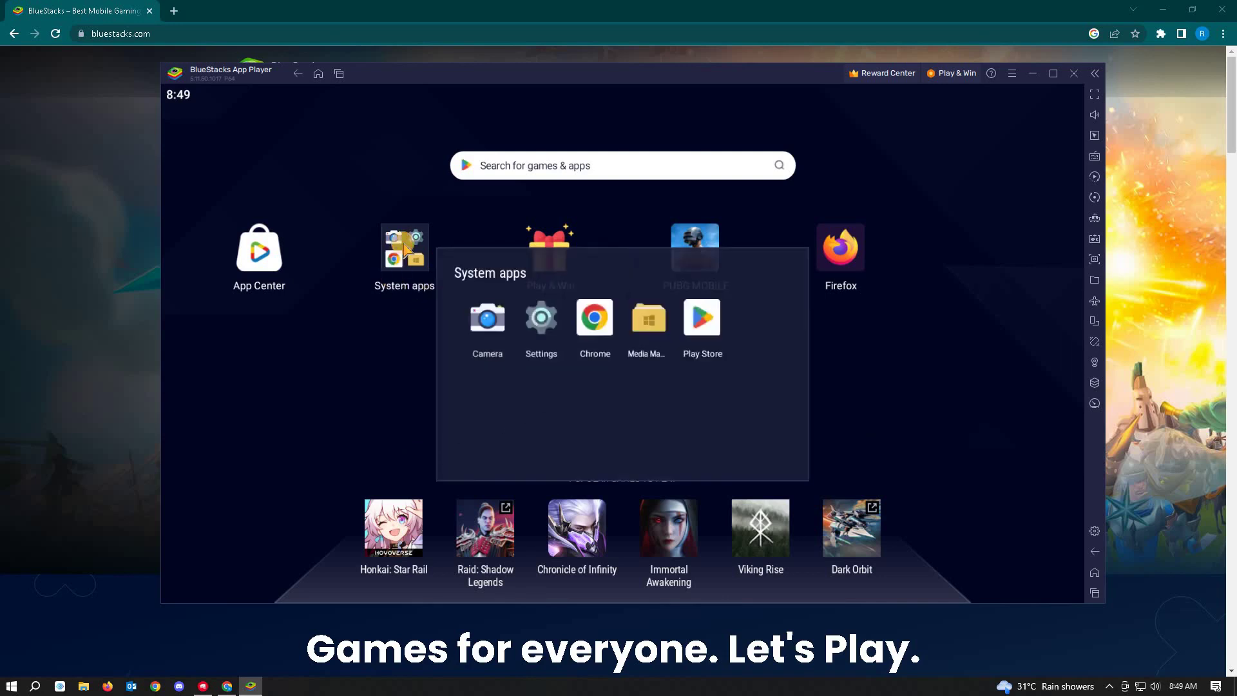
pyautogui.click(705, 324)
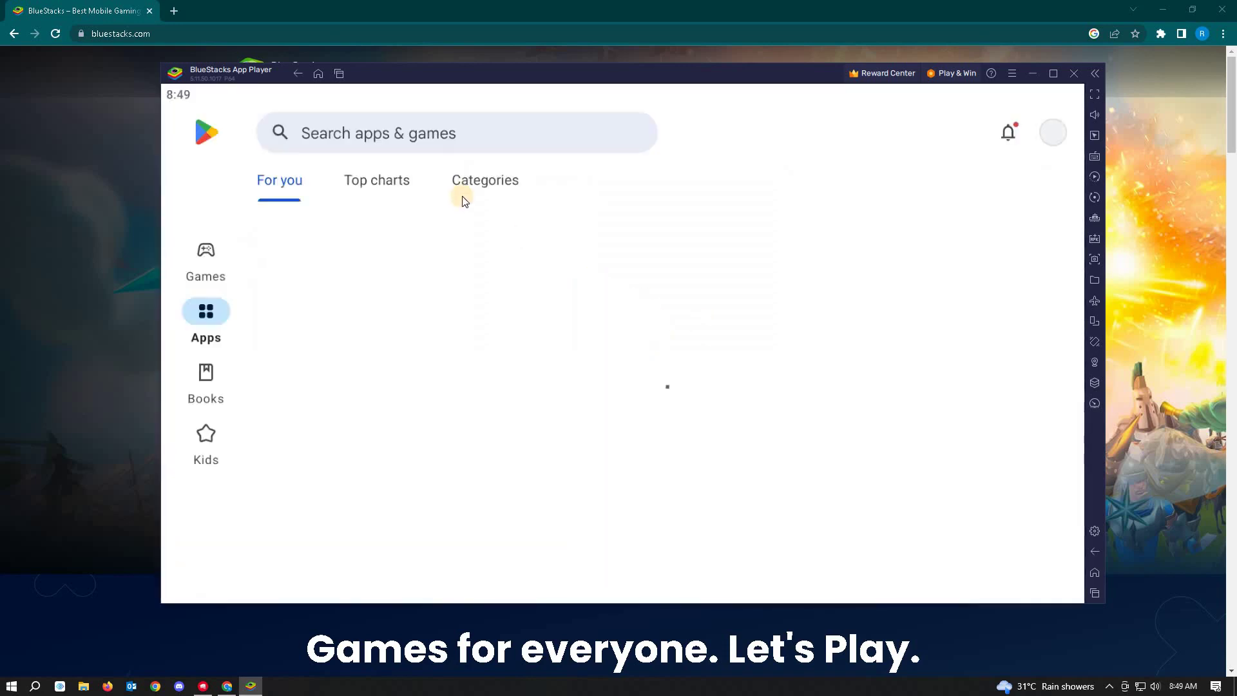
# Step: Search the Play Store for 'plenty of fish' using the recent query
pyautogui.click(446, 130)
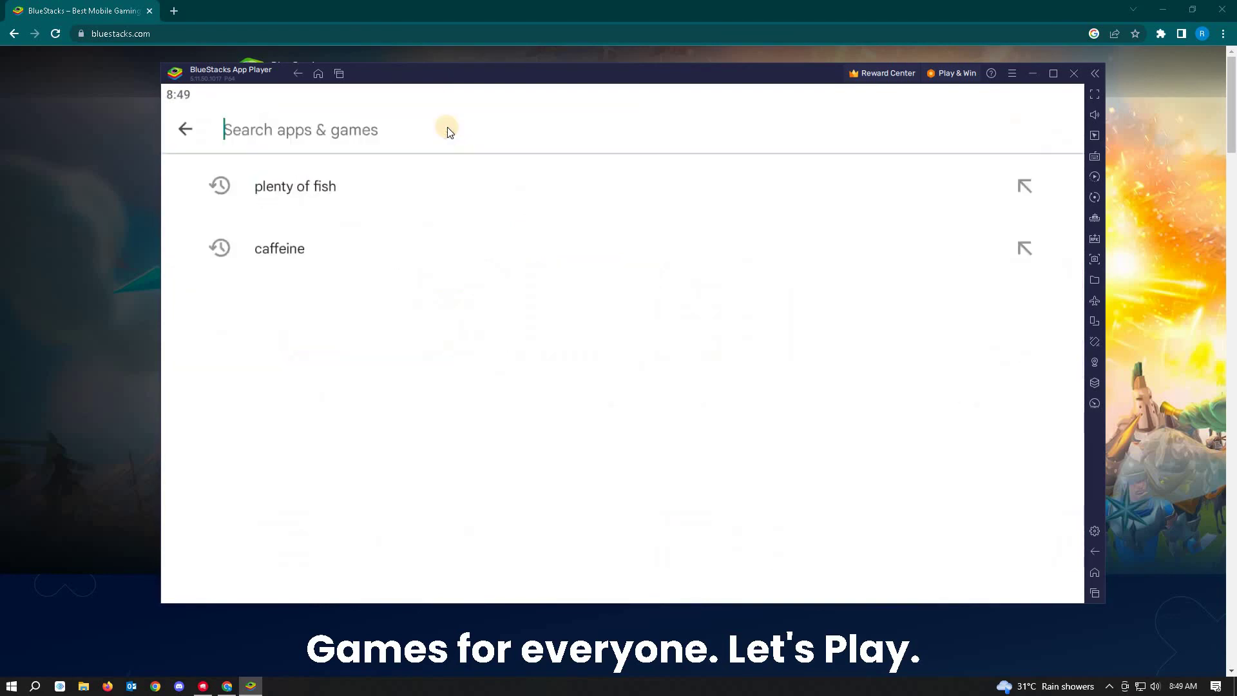
pyautogui.click(372, 187)
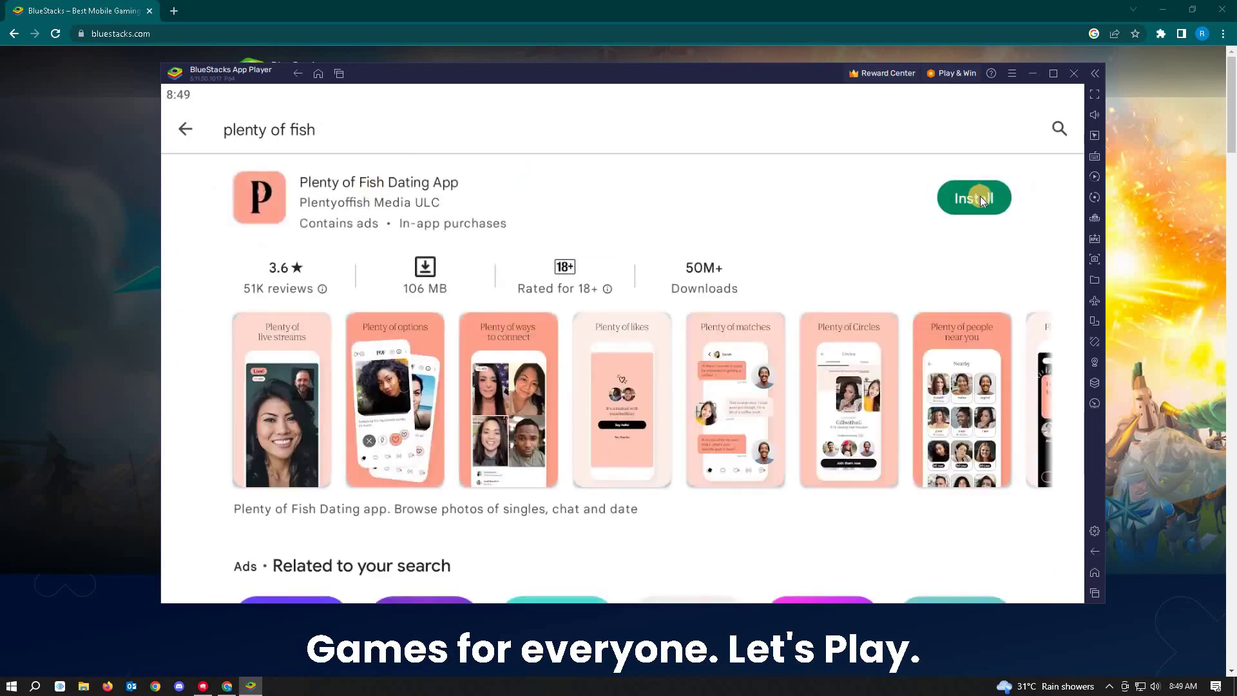